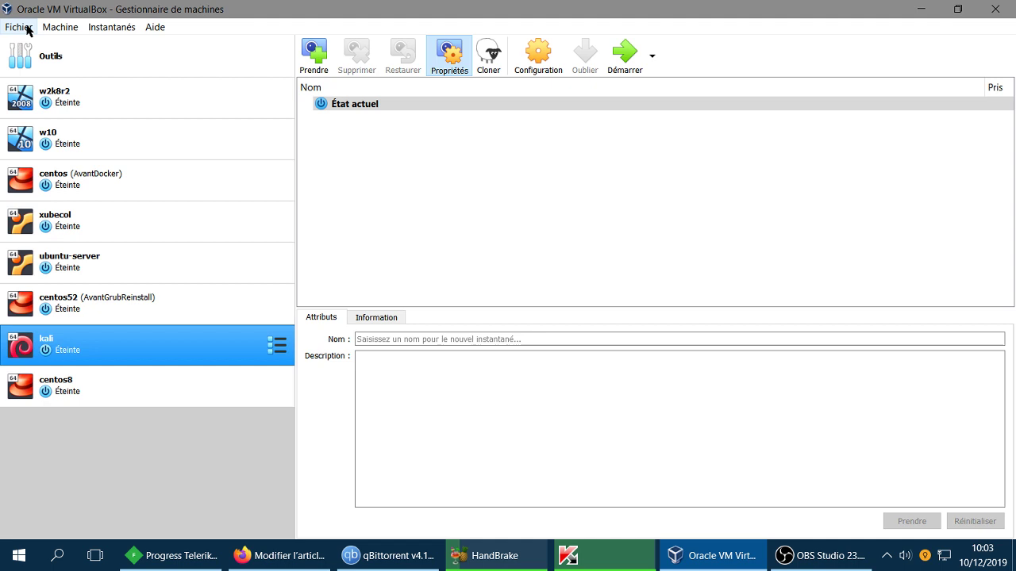
Step: Create a new virtual machine named fedora, type Linux, version Fedora (64-bit), with 2048 MB of memory and a new virtual disk
{"action": "left_click", "coordinate": [27, 30]}
{"action": "mouse_move", "coordinate": [60, 27]}
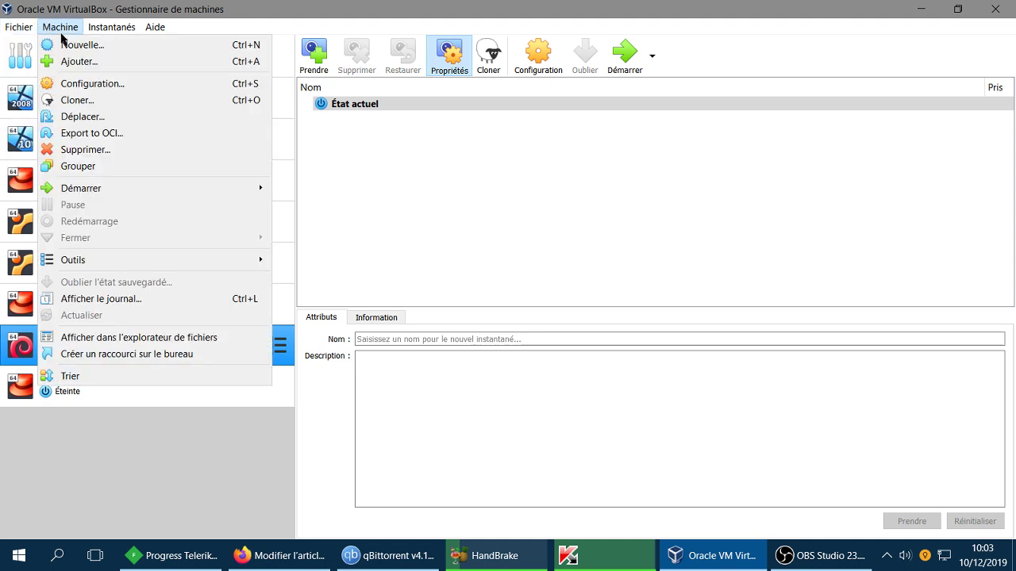
{"action": "key", "text": "Escape"}
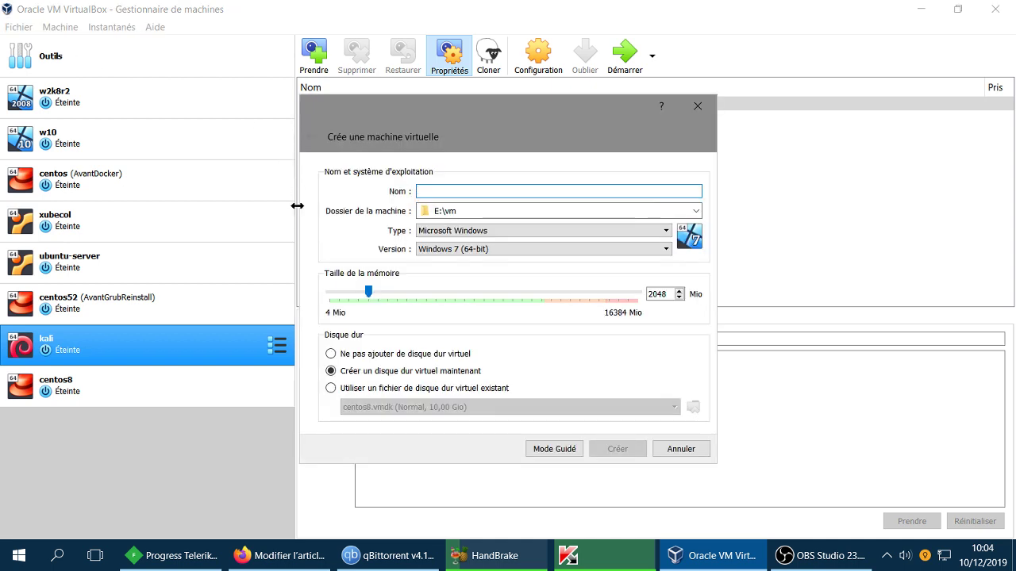
{"action": "type", "text": "fedora"}
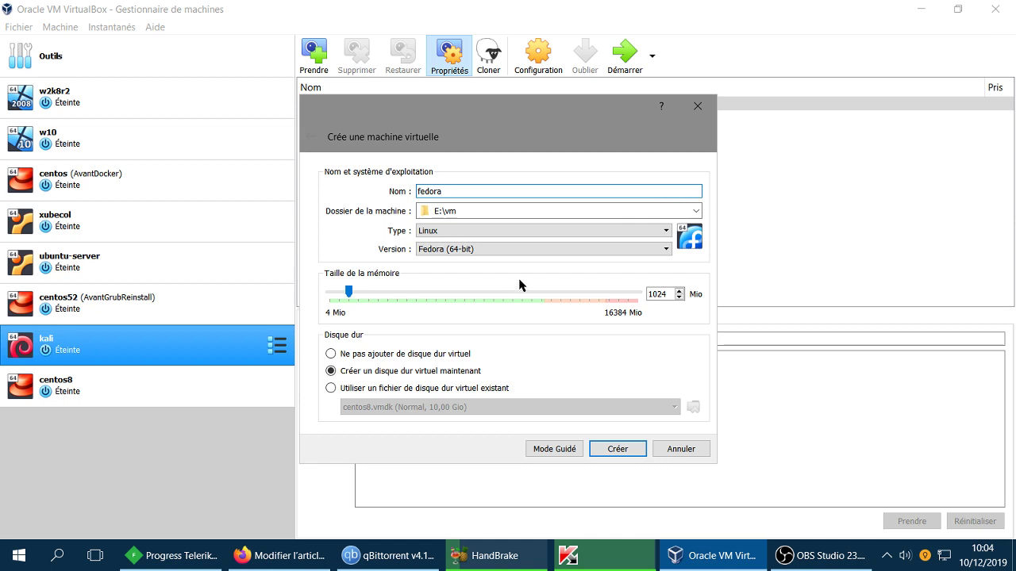
{"action": "double_click", "coordinate": [665, 295]}
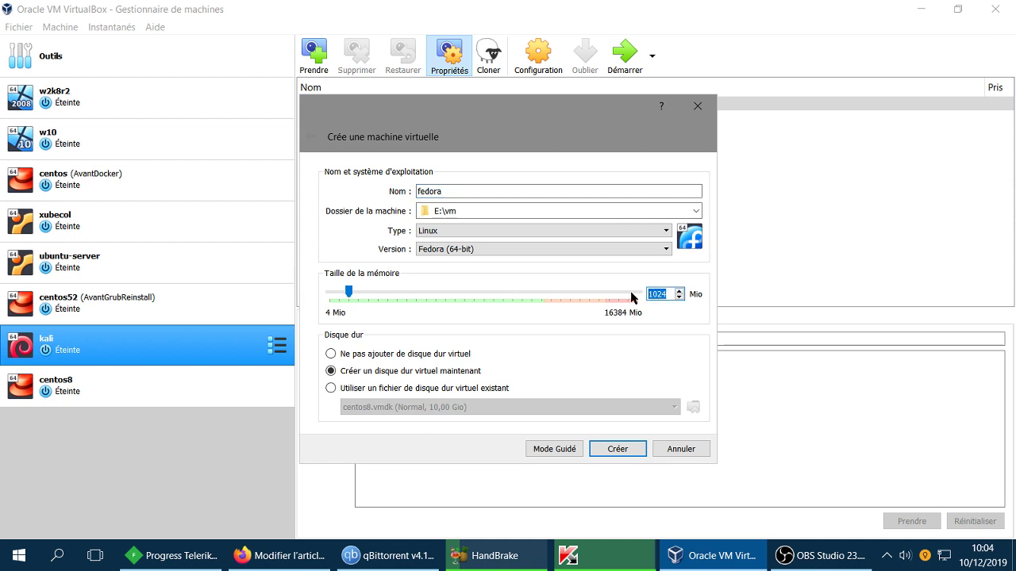
{"action": "type", "text": "2048"}
{"action": "left_click", "coordinate": [618, 449]}
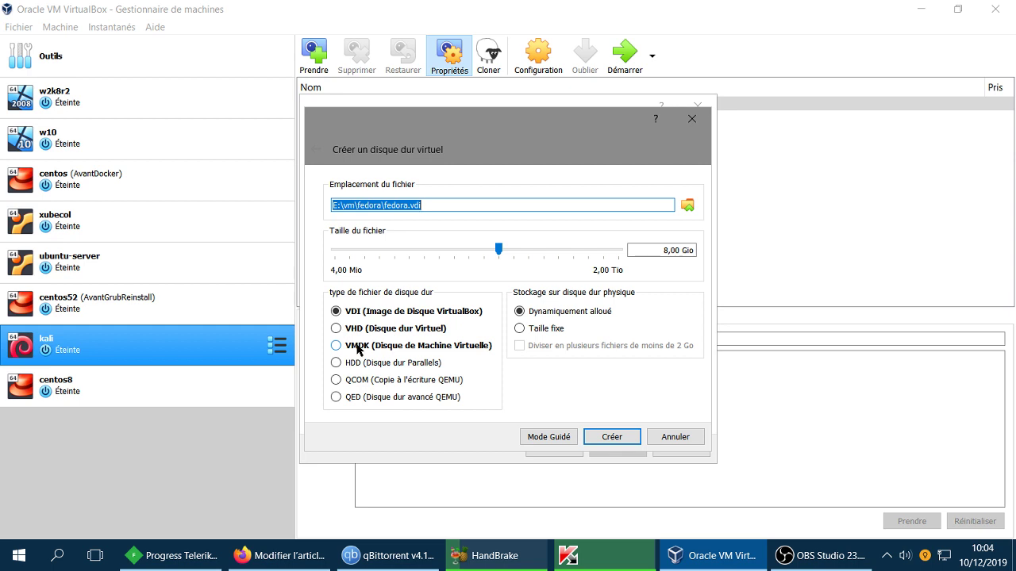
Step: Create the machine's virtual hard disk as a dynamically allocated VMDK file of 10 GB
{"action": "left_click", "coordinate": [358, 350]}
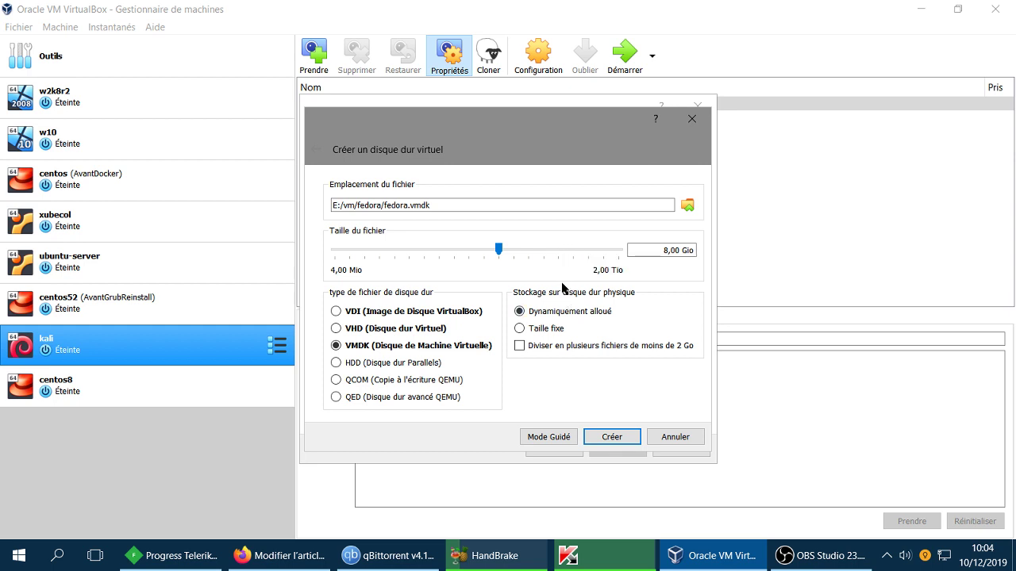
{"action": "left_click", "coordinate": [658, 251]}
{"action": "double_click", "coordinate": [663, 250]}
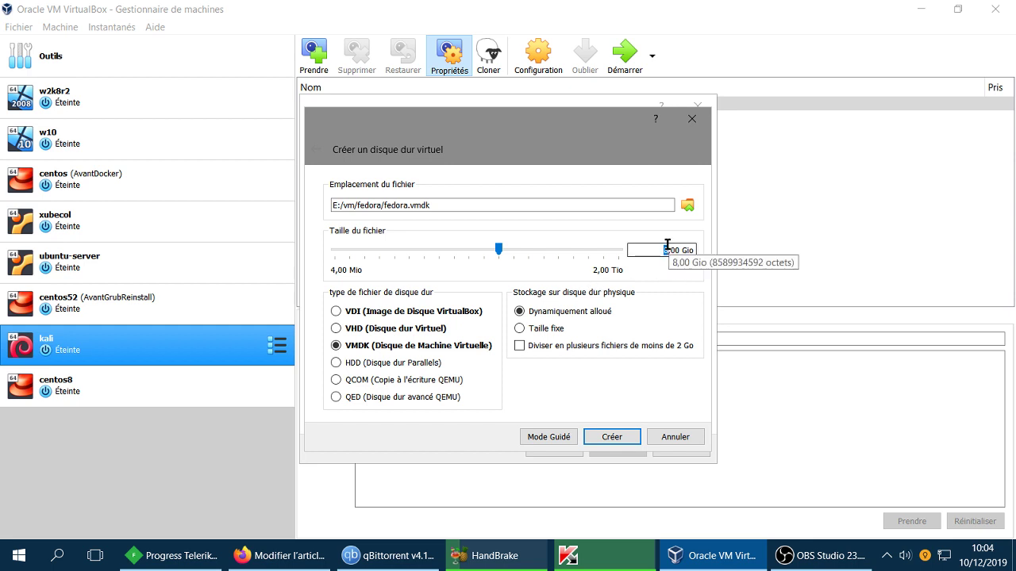
{"action": "type", "text": "10"}
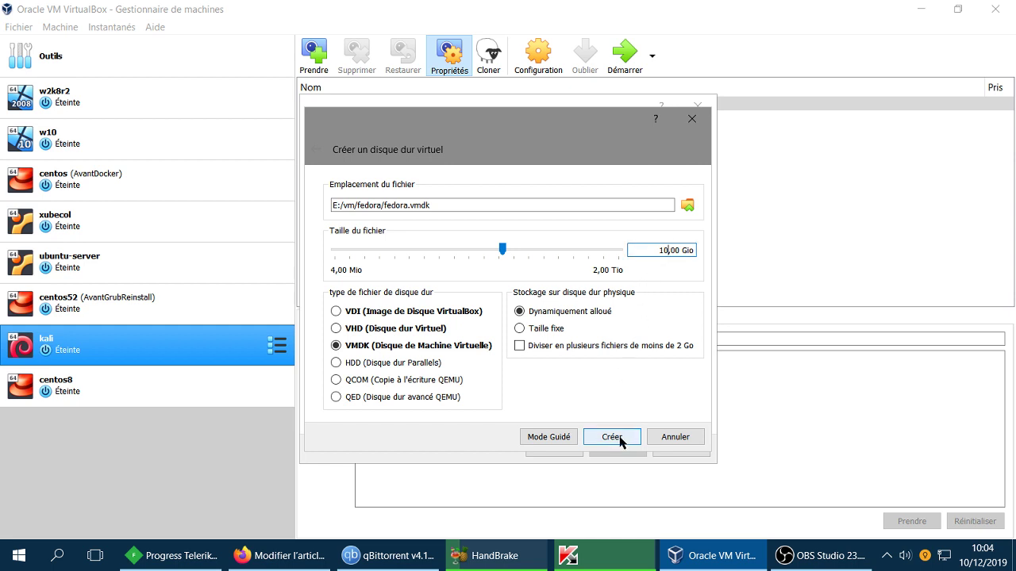
{"action": "left_click", "coordinate": [619, 437]}
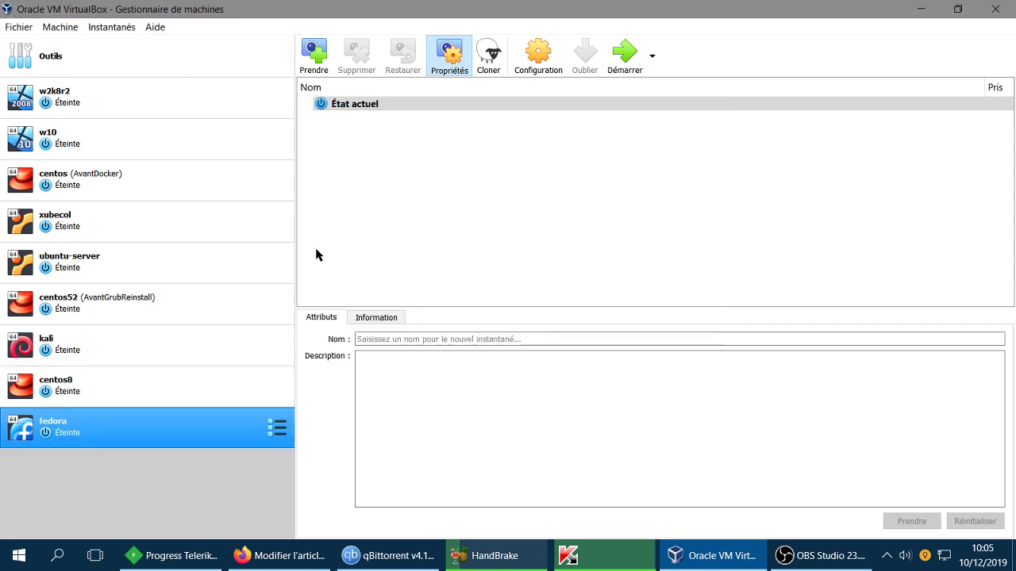
Step: Open the fedora machine's settings, review the general options and exclude the floppy drive (Disquette) from the boot order
{"action": "left_click", "coordinate": [539, 66]}
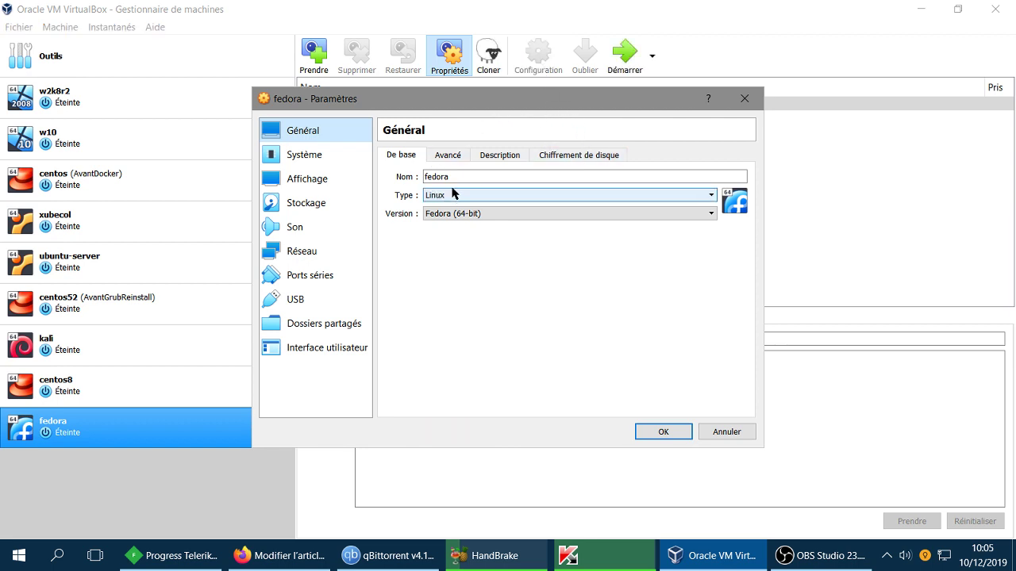
{"action": "left_click", "coordinate": [453, 156]}
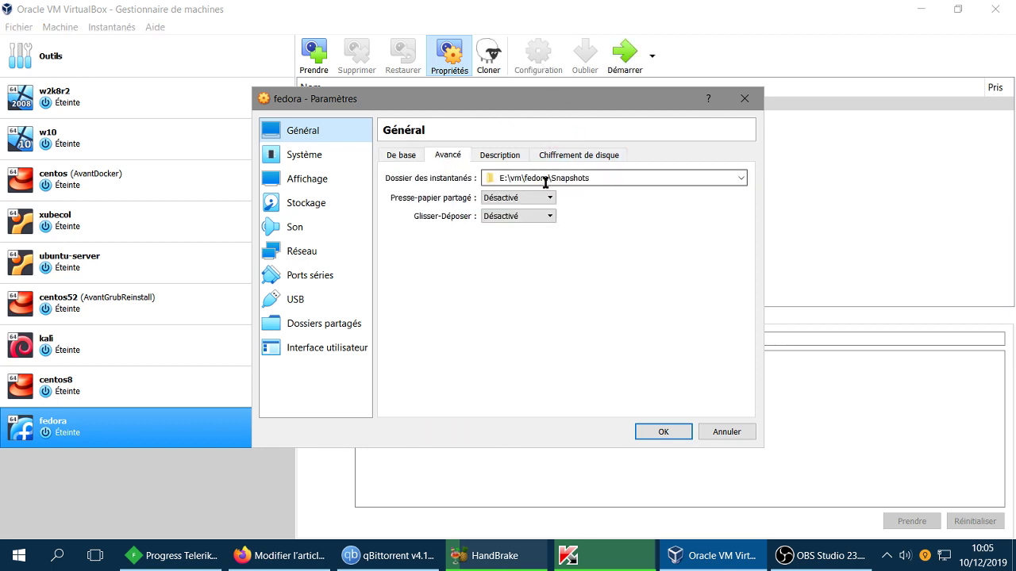
{"action": "left_click", "coordinate": [500, 159]}
{"action": "left_click", "coordinate": [562, 154]}
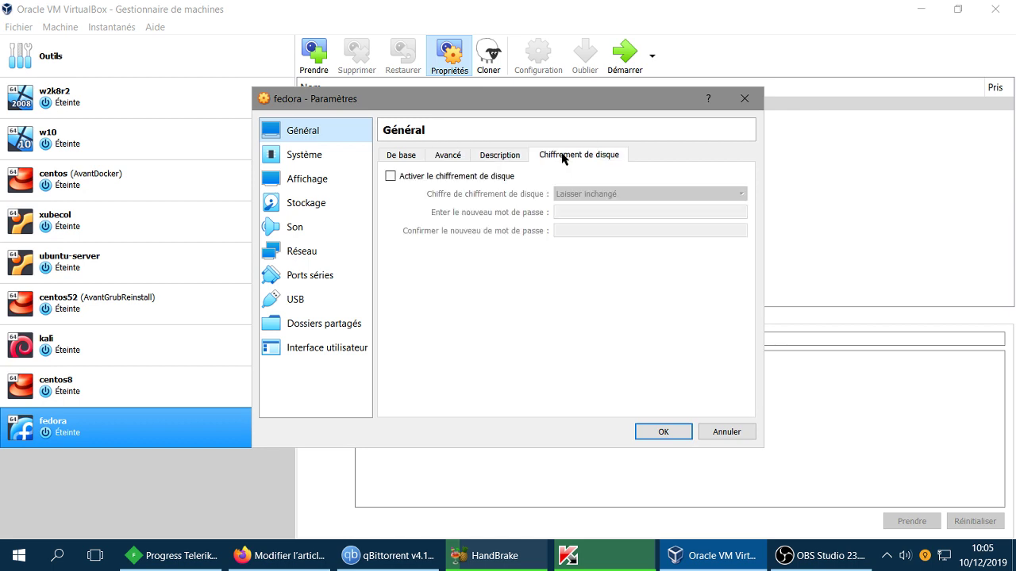
{"action": "left_click", "coordinate": [310, 157]}
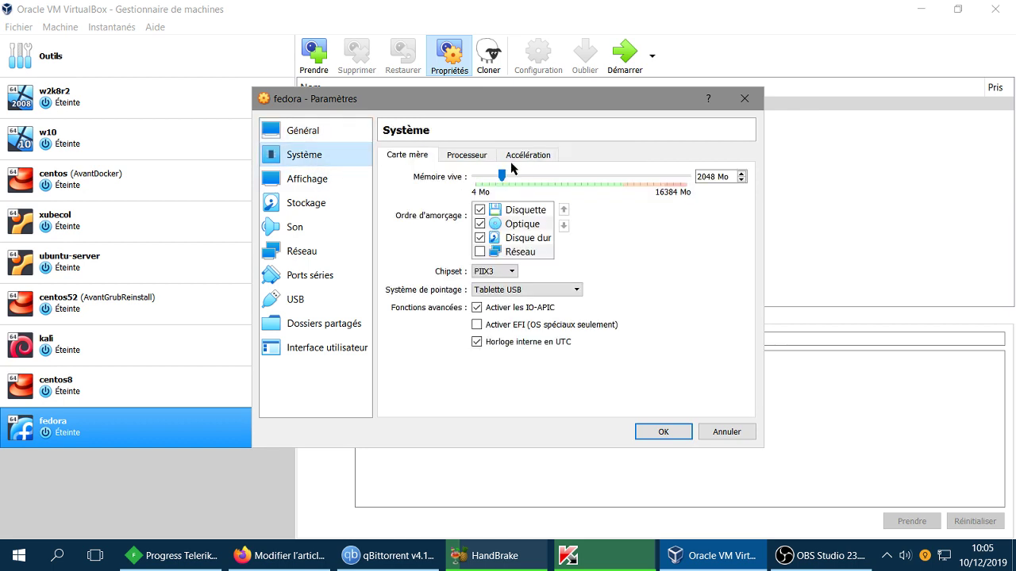
{"action": "left_click", "coordinate": [480, 211]}
{"action": "left_click", "coordinate": [479, 210]}
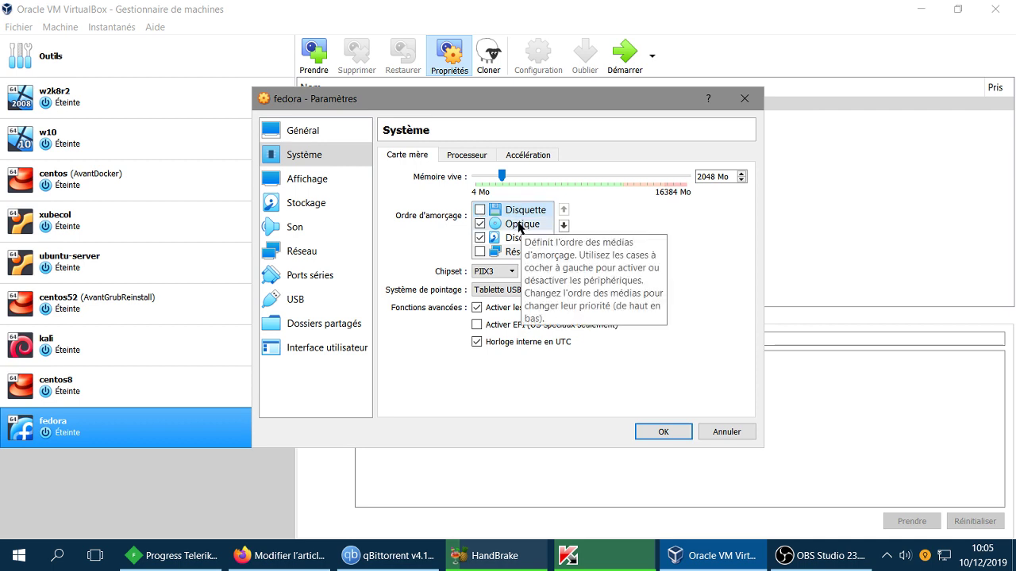
Step: Assign 4 processors to the fedora machine and check its acceleration options
{"action": "left_click", "coordinate": [468, 157]}
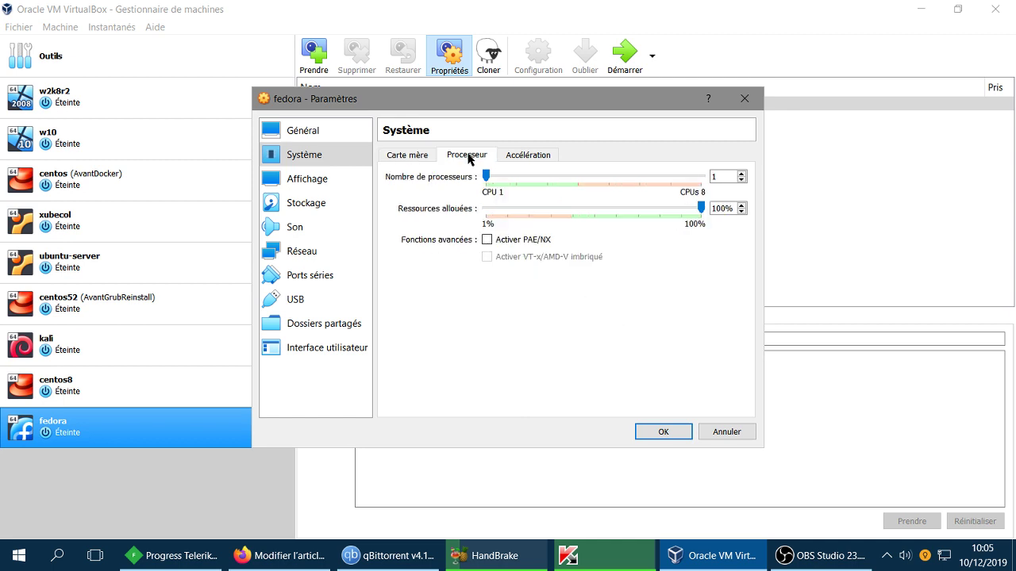
{"action": "left_click_drag", "start_coordinate": [486, 175], "coordinate": [578, 175]}
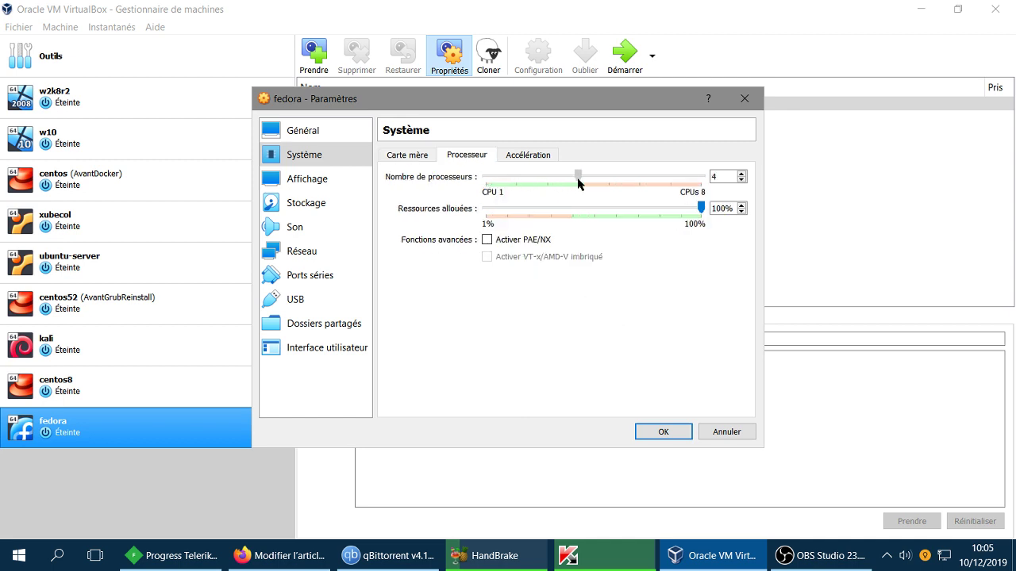
{"action": "left_click", "coordinate": [530, 155]}
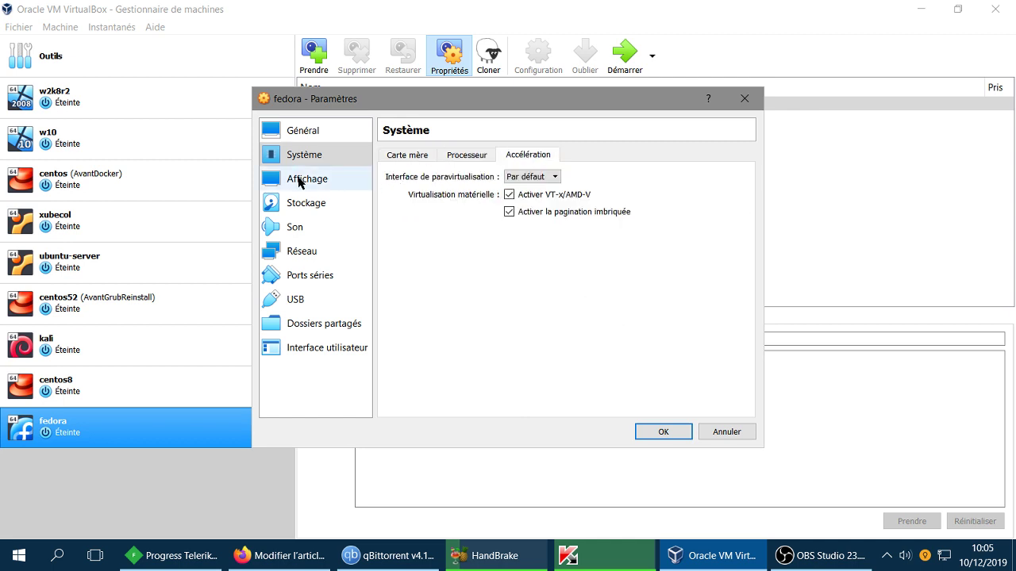
Step: Review the machine's display settings for the screen, remote desktop and recording
{"action": "left_click", "coordinate": [300, 181]}
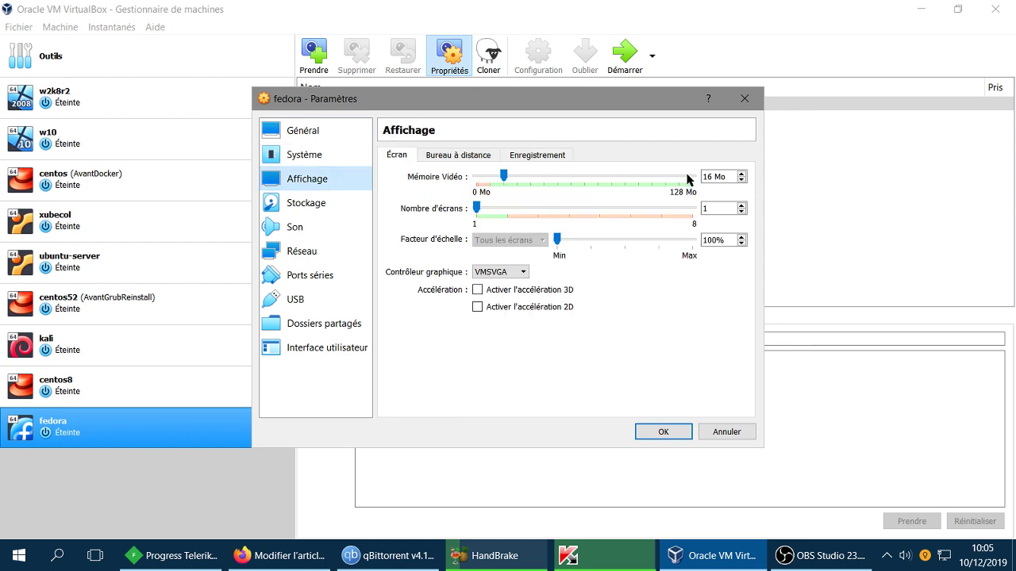
{"action": "left_click", "coordinate": [459, 158]}
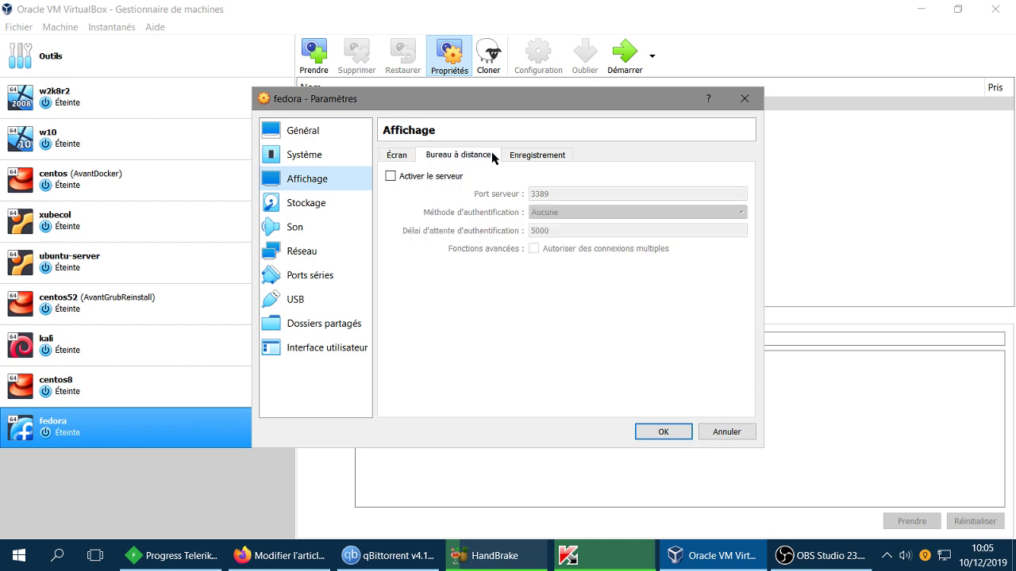
{"action": "left_click", "coordinate": [546, 157]}
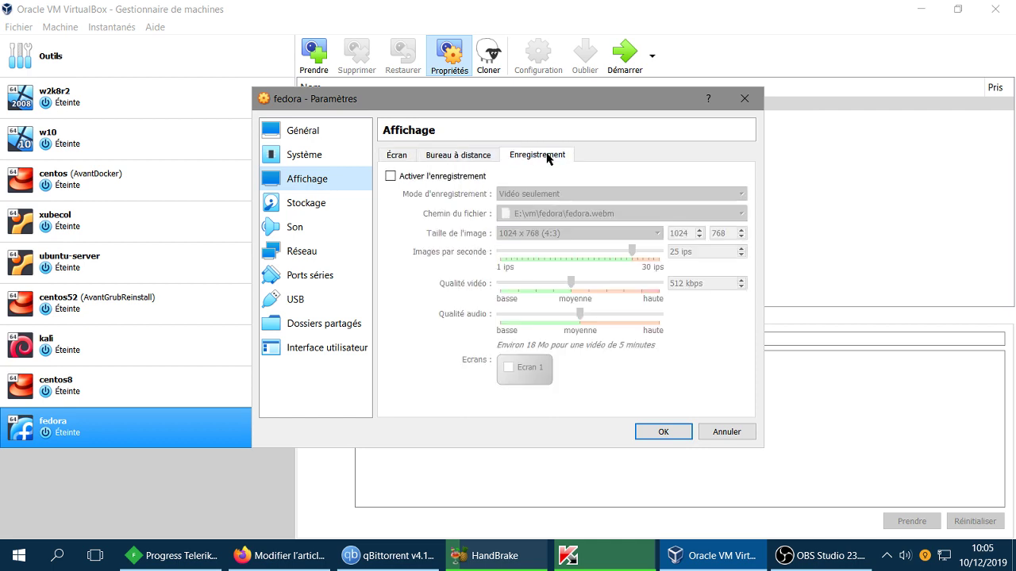
Step: Check which ISO images are offered for the empty optical drive on the IDE controller
{"action": "left_click", "coordinate": [304, 205]}
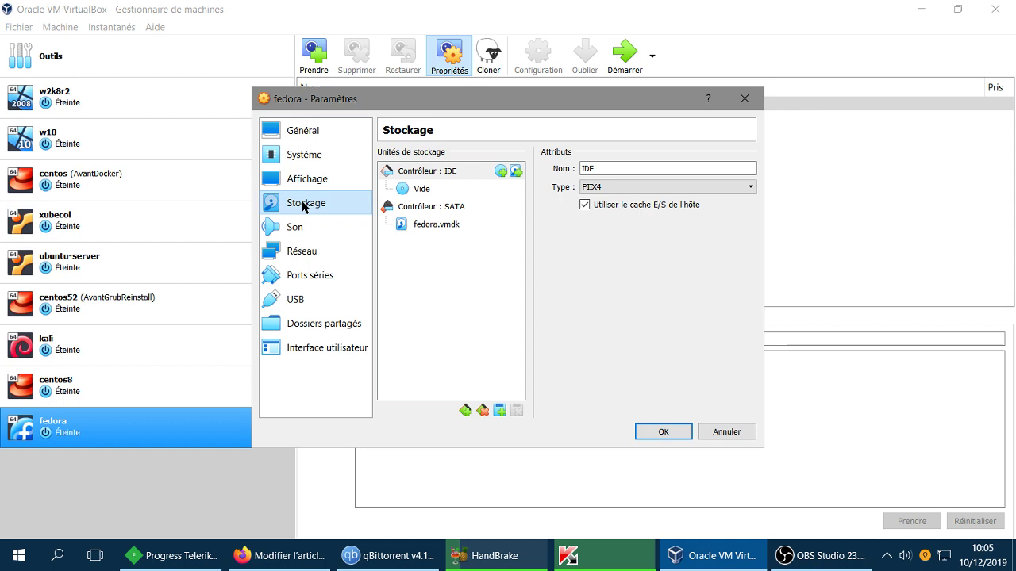
{"action": "left_click", "coordinate": [421, 191]}
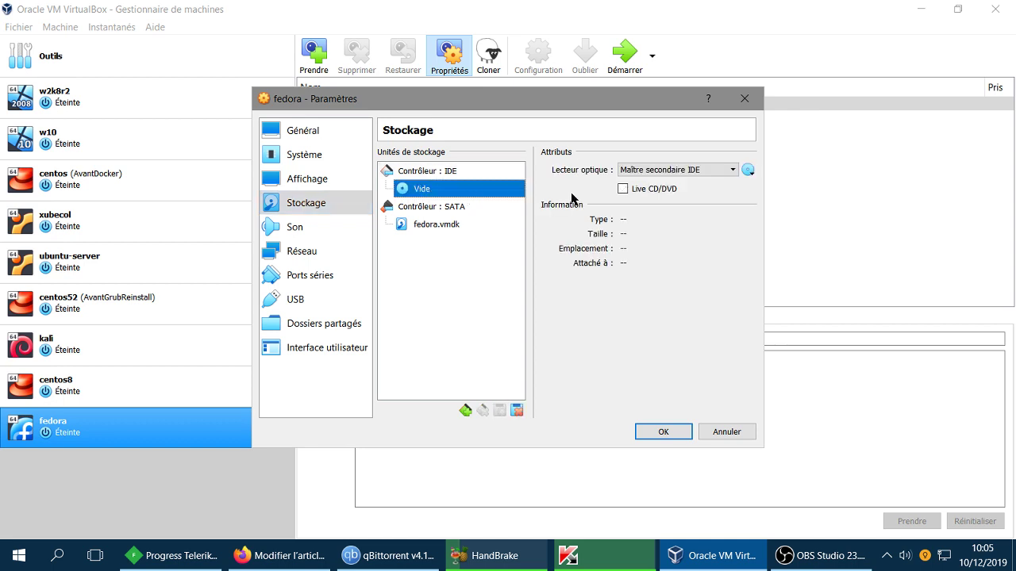
{"action": "left_click", "coordinate": [750, 171]}
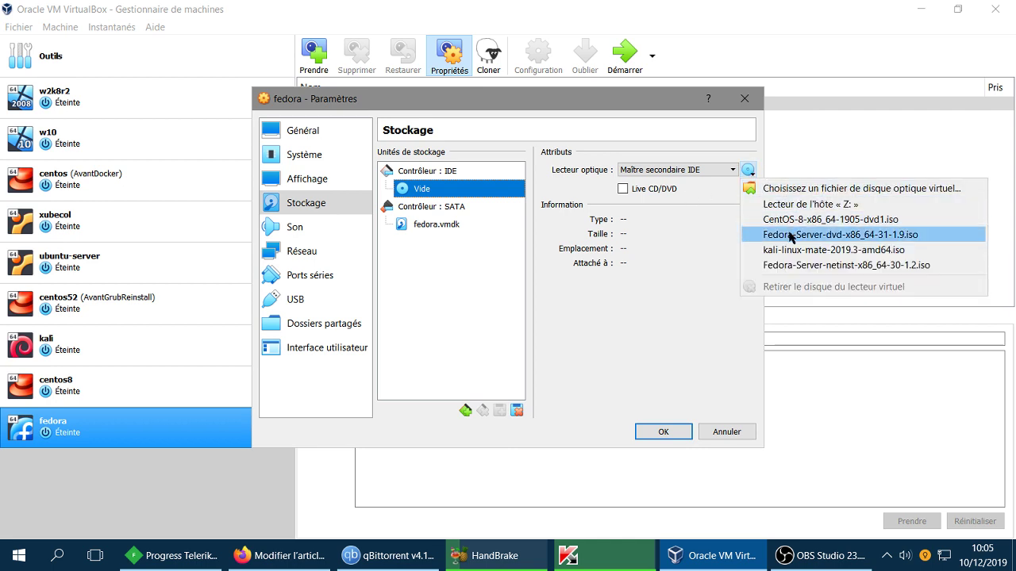
{"action": "key", "text": "Escape"}
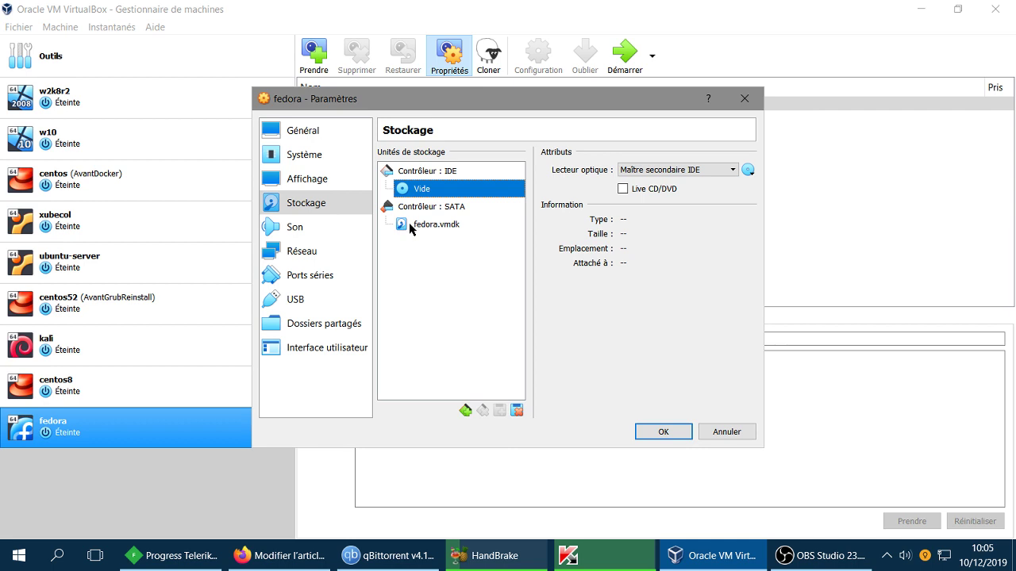
Step: Disable the machine's audio, and set network interface 1 to bridged access (Accès par pont) with its advanced options expanded
{"action": "left_click", "coordinate": [299, 228]}
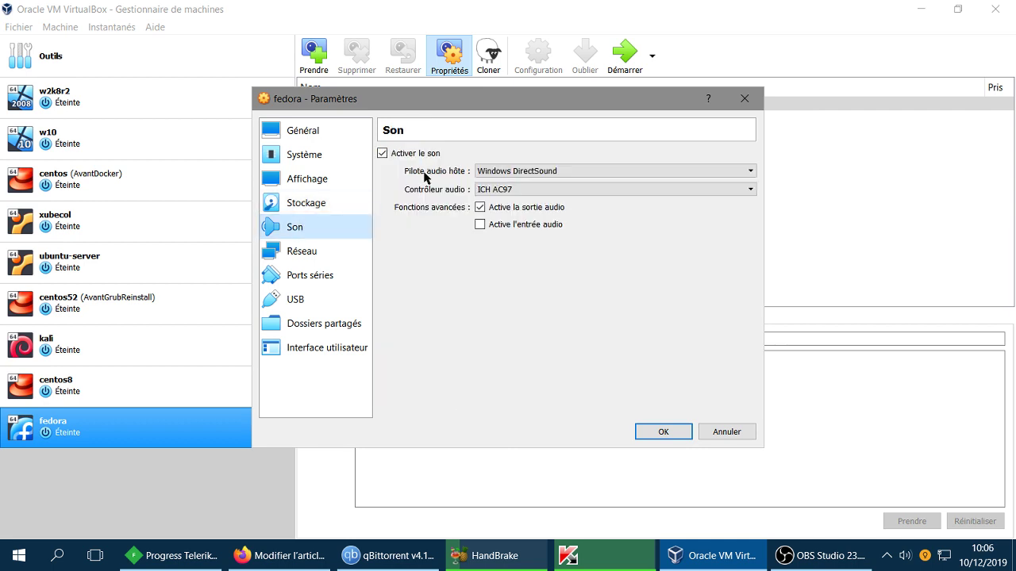
{"action": "left_click", "coordinate": [383, 153]}
{"action": "left_click", "coordinate": [302, 253]}
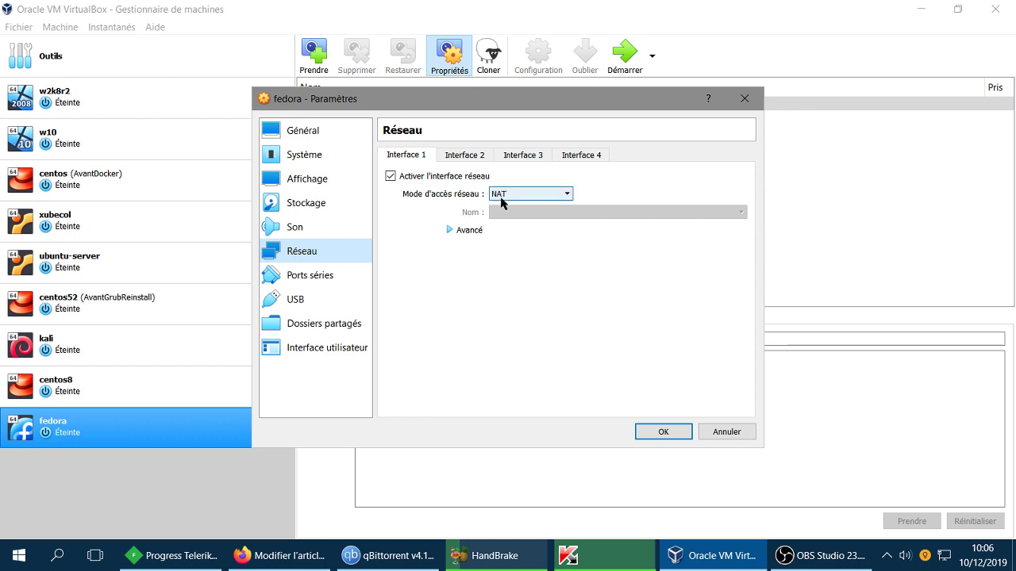
{"action": "left_click", "coordinate": [520, 199]}
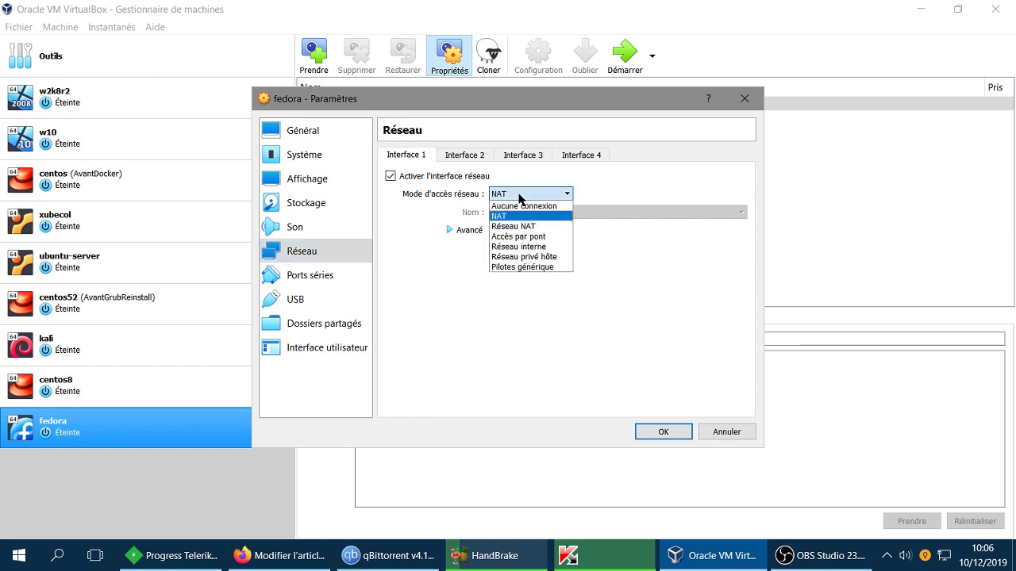
{"action": "left_click", "coordinate": [523, 237]}
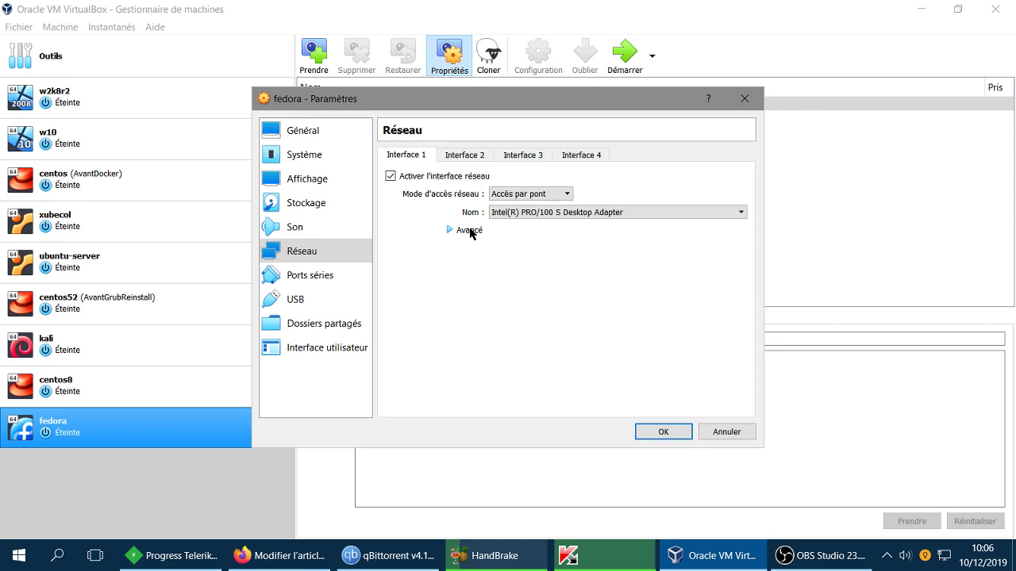
{"action": "left_click", "coordinate": [470, 230]}
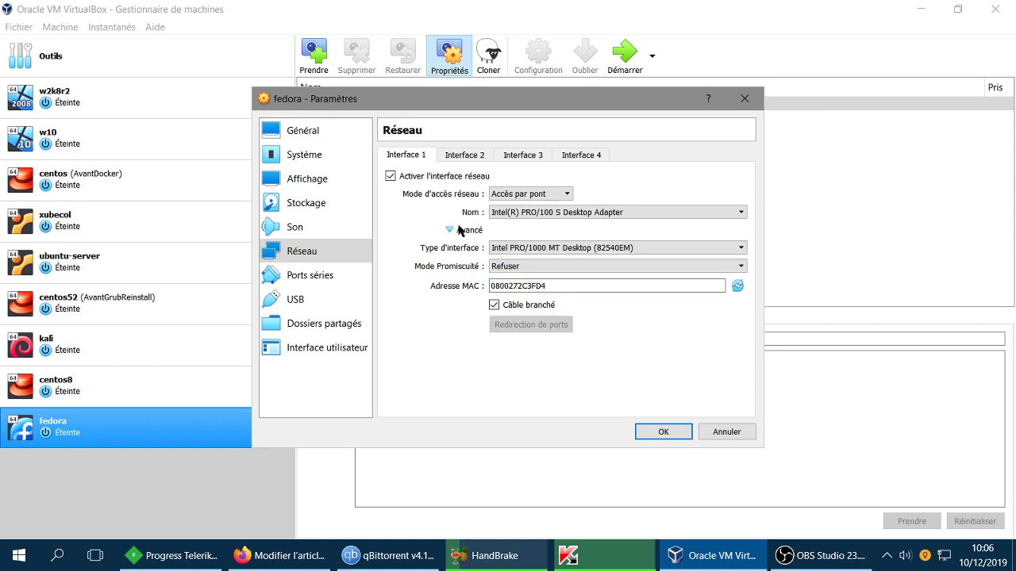
Step: Switch the USB controller to 3.0 (xHCI), review the shared folder and user interface options, and save the machine's settings
{"action": "left_click", "coordinate": [312, 275]}
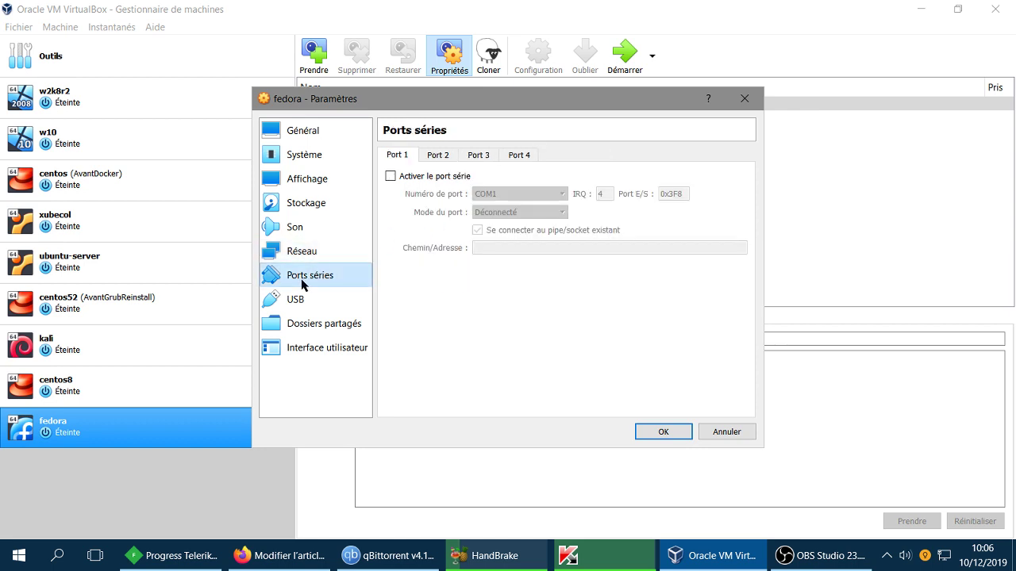
{"action": "left_click", "coordinate": [296, 300]}
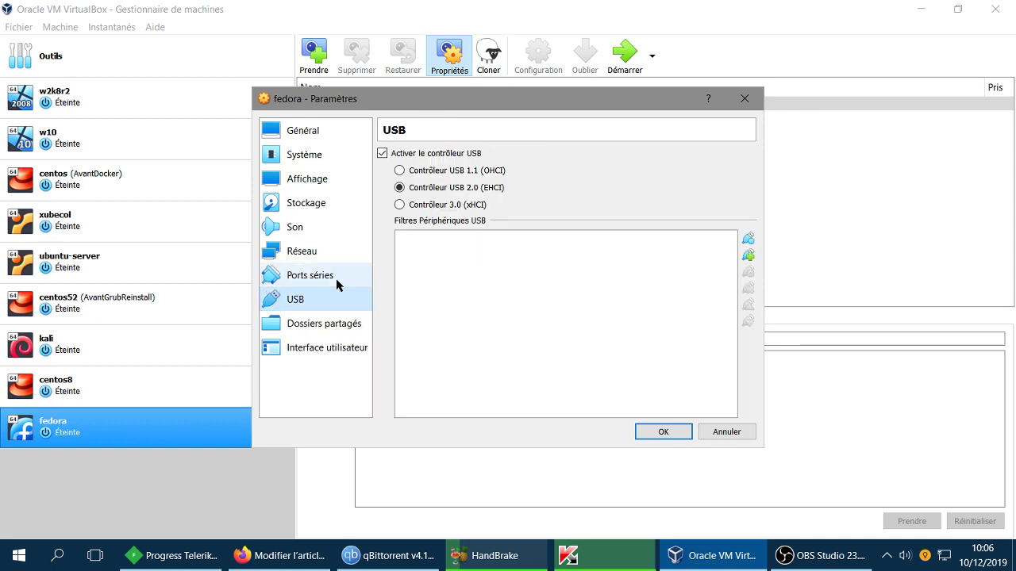
{"action": "left_click", "coordinate": [424, 208]}
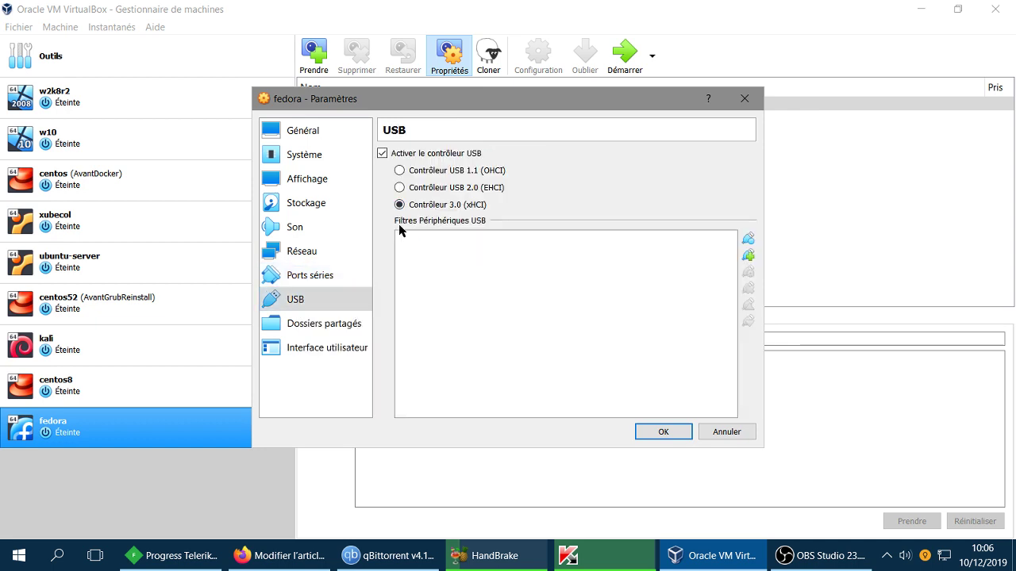
{"action": "left_click", "coordinate": [315, 325]}
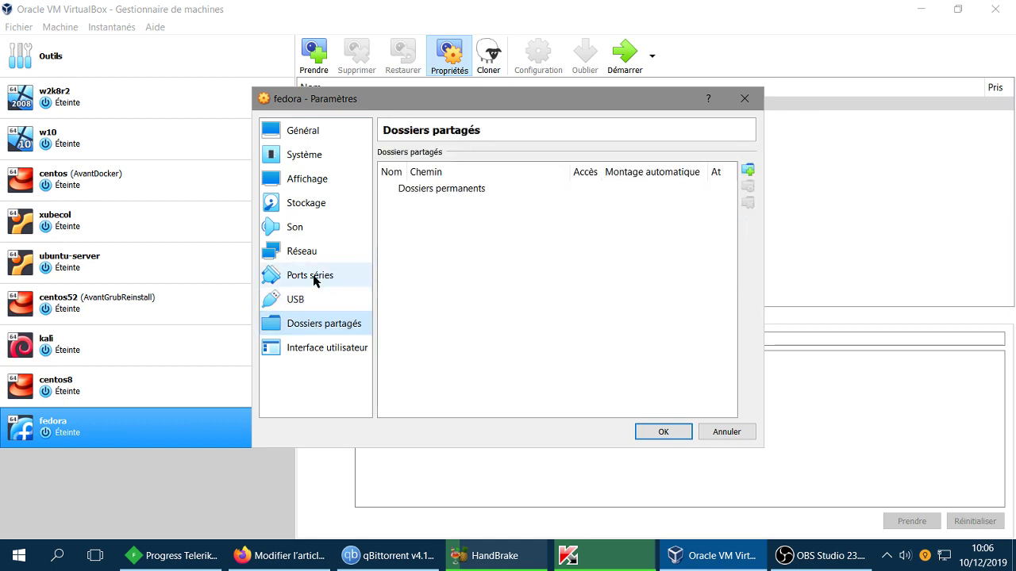
{"action": "left_click", "coordinate": [312, 349]}
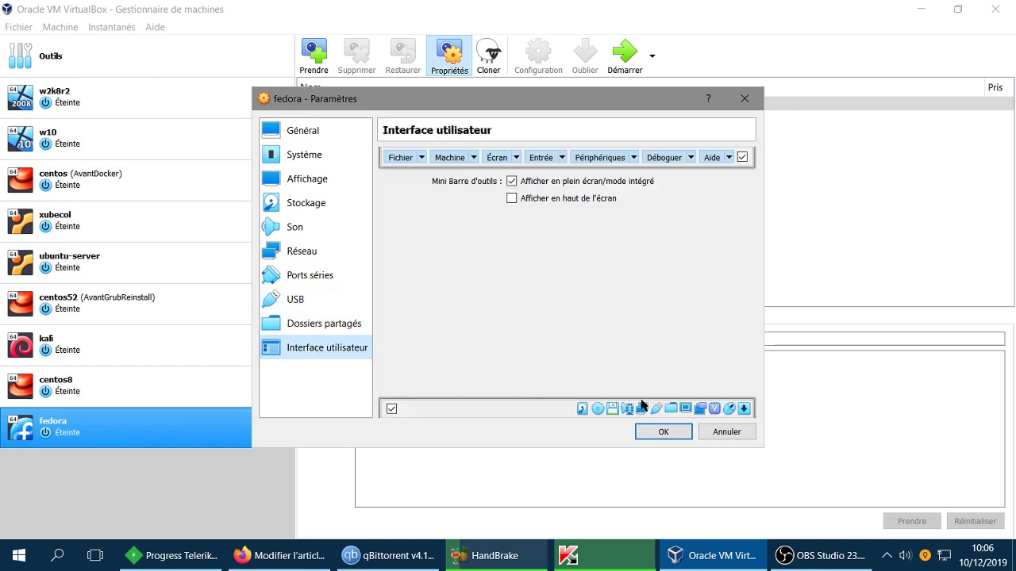
{"action": "left_click", "coordinate": [665, 432]}
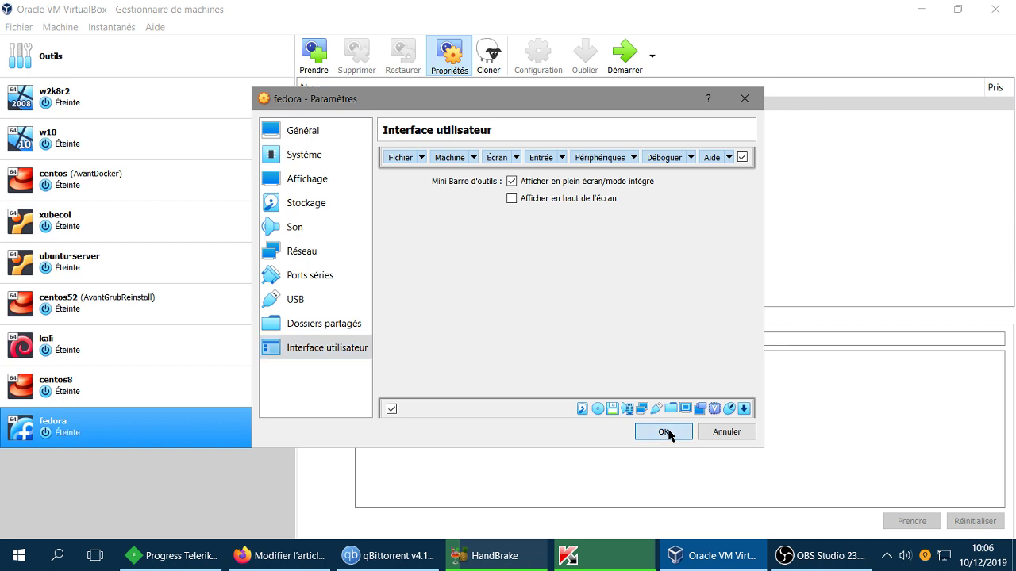